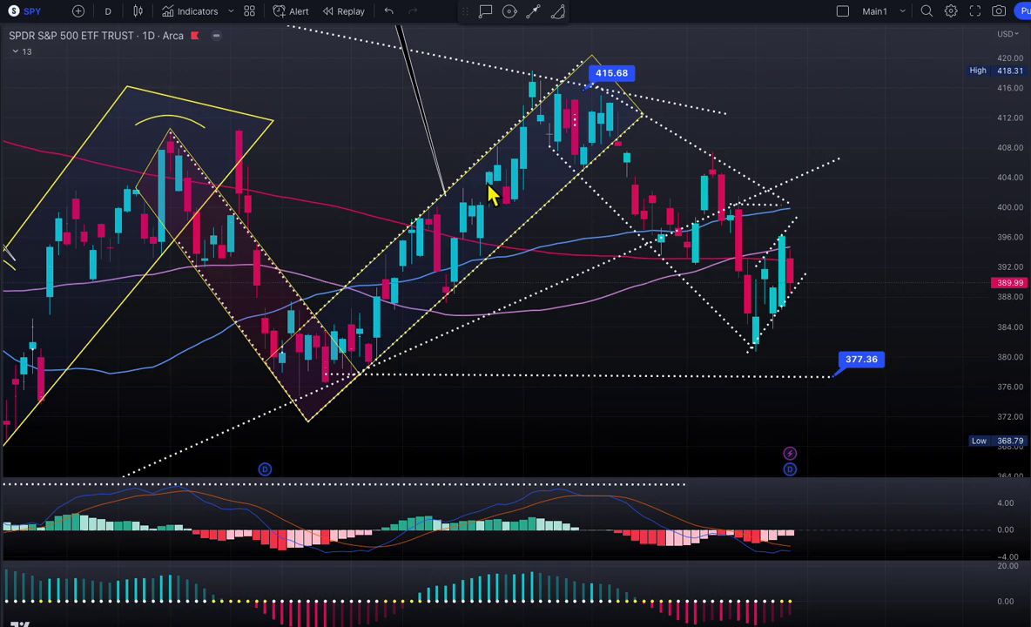
- Zoom in and out on the SPY daily chart to review price against the trendlines
scroll(514, 205, "up", 3)
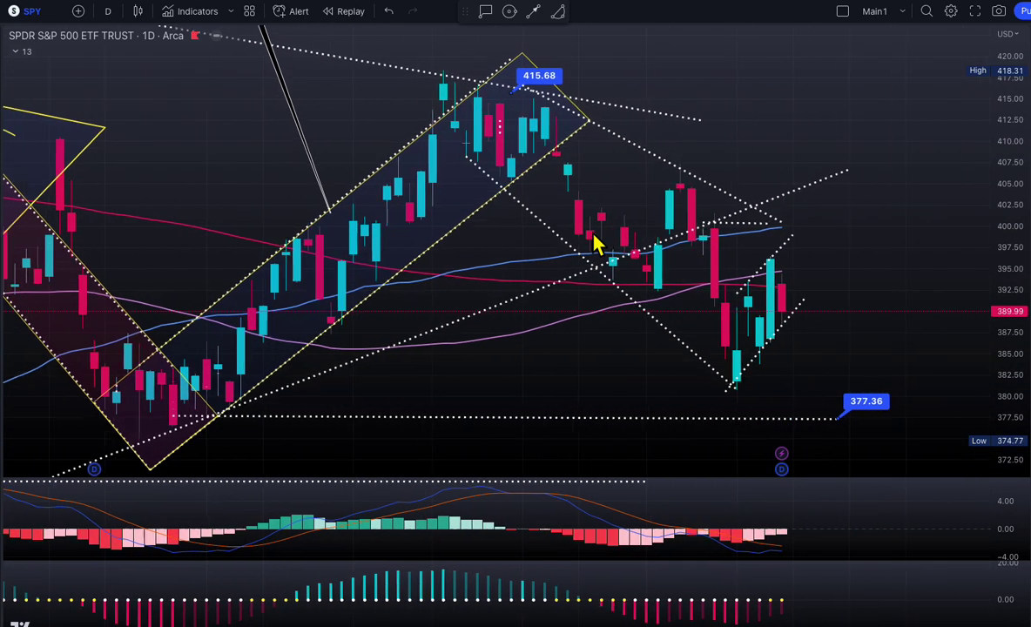
scroll(597, 244, "down", 2)
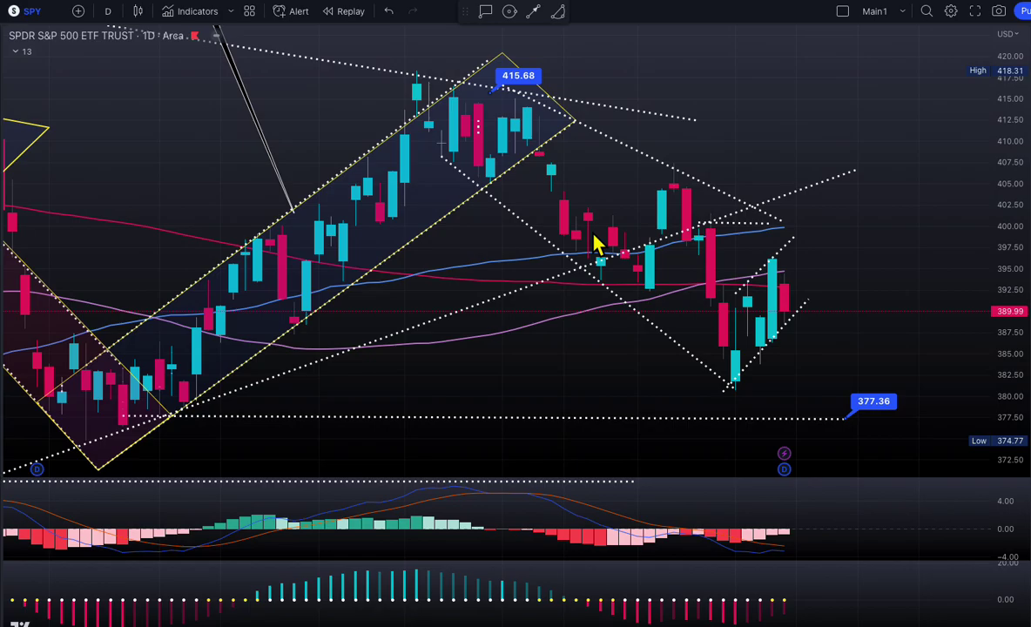
scroll(661, 318, "down", 2)
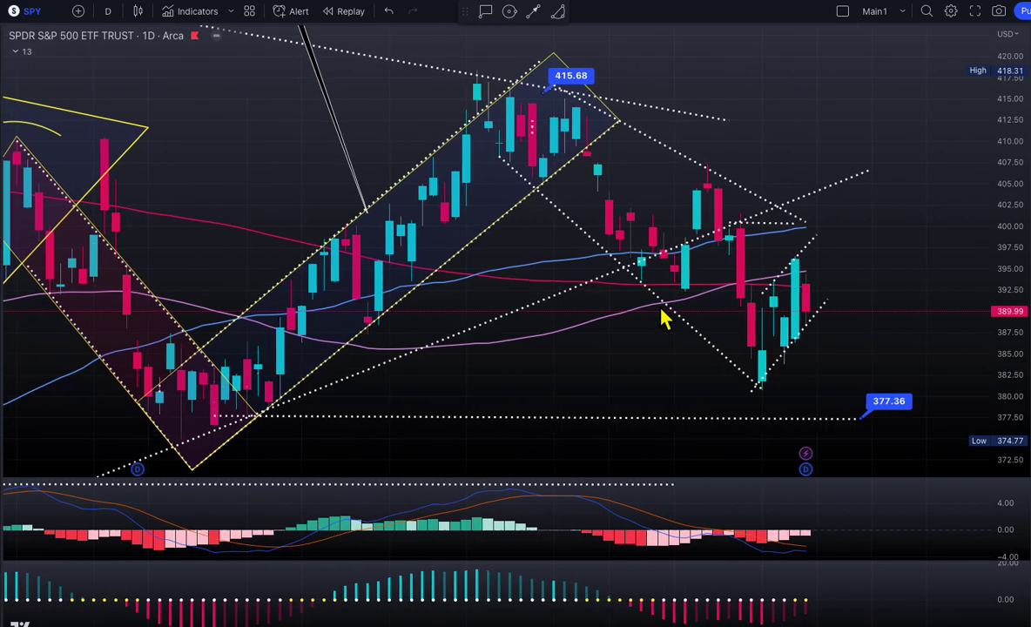
scroll(662, 318, "down", 2)
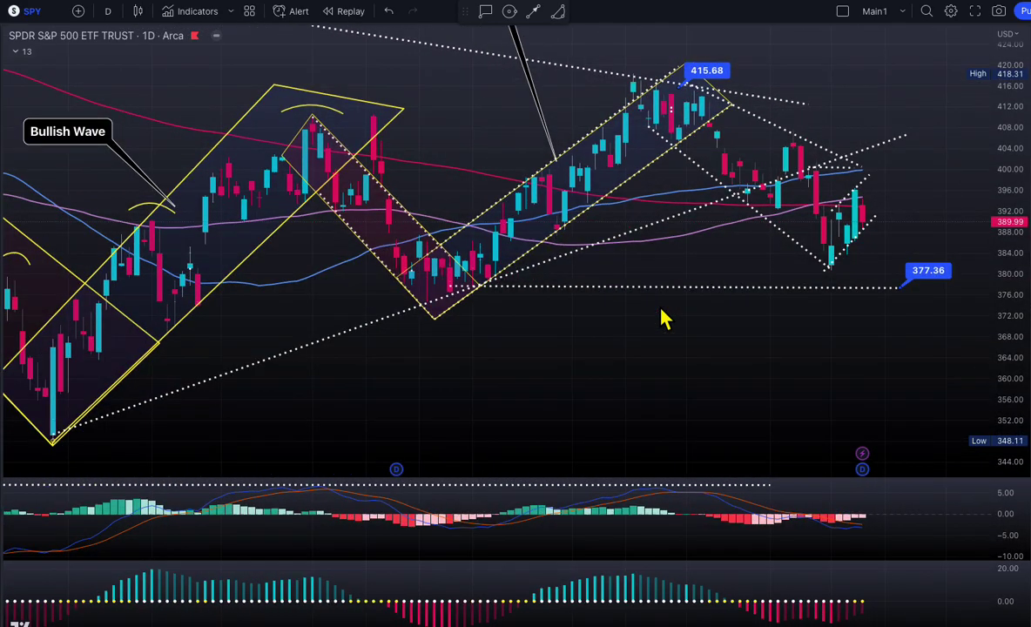
scroll(713, 299, "up", 4)
scroll(719, 298, "up", 2)
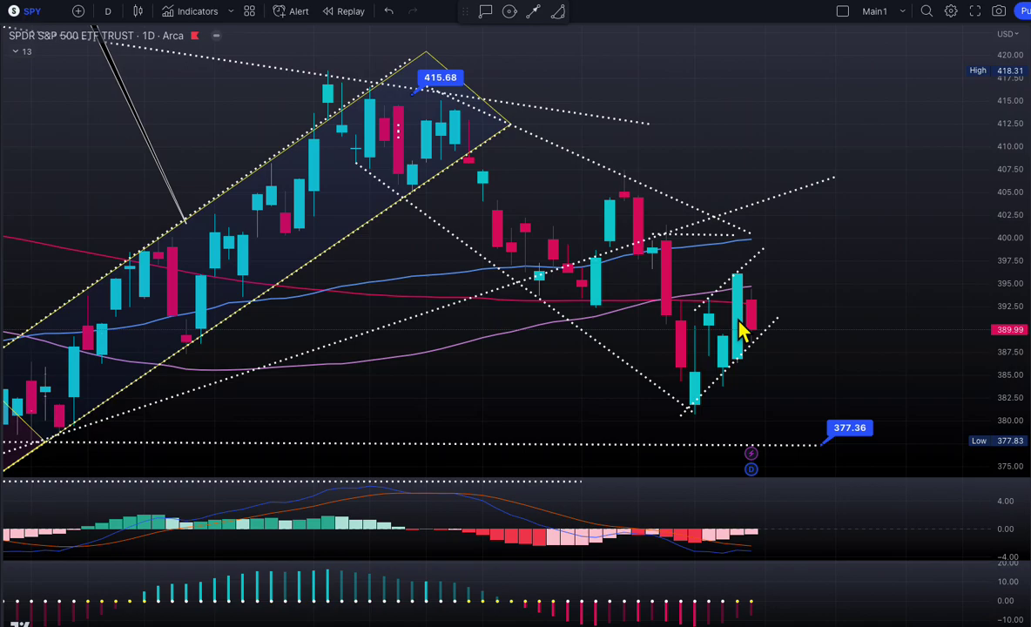
scroll(742, 329, "down", 2)
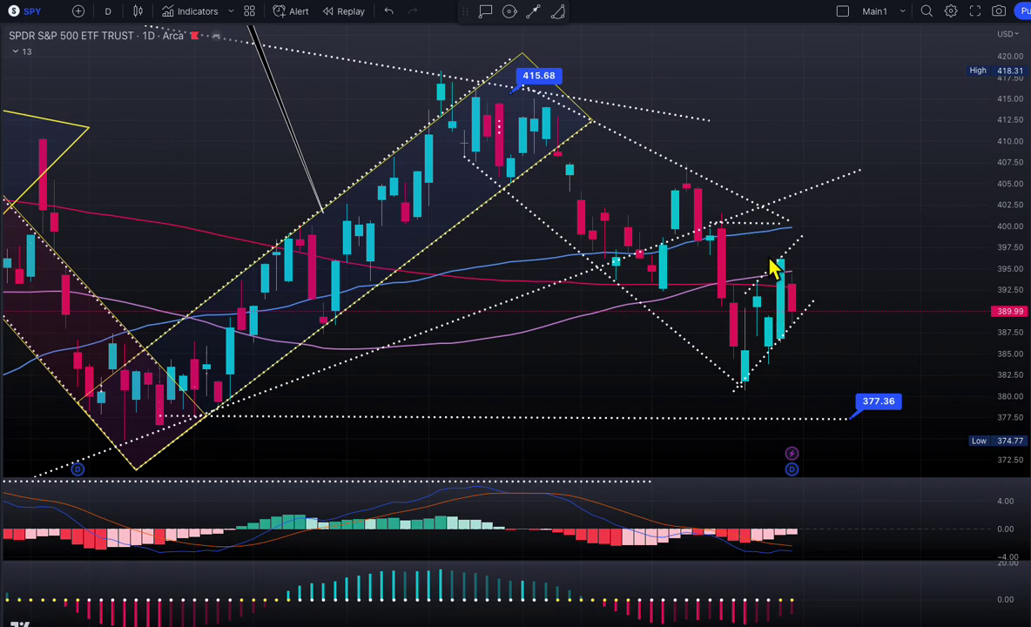
scroll(778, 292, "down", 2)
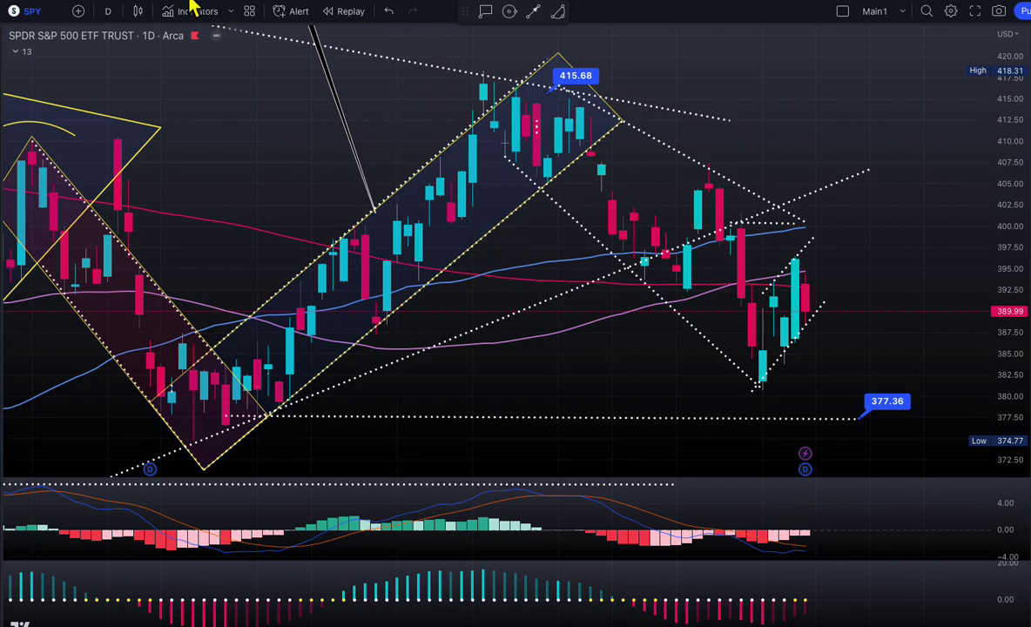
- Change SPY to the 30-minute interval and zoom the time axis around recent bars
type("30")
key("Return")
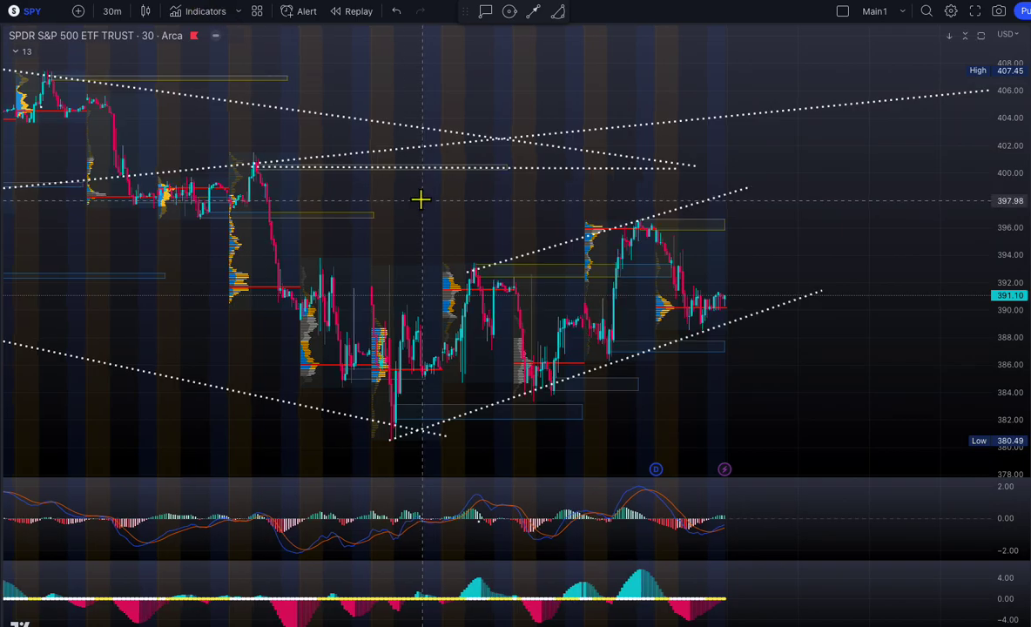
scroll(422, 201, "up", 1)
scroll(422, 201, "down", 4)
scroll(732, 252, "up", 3)
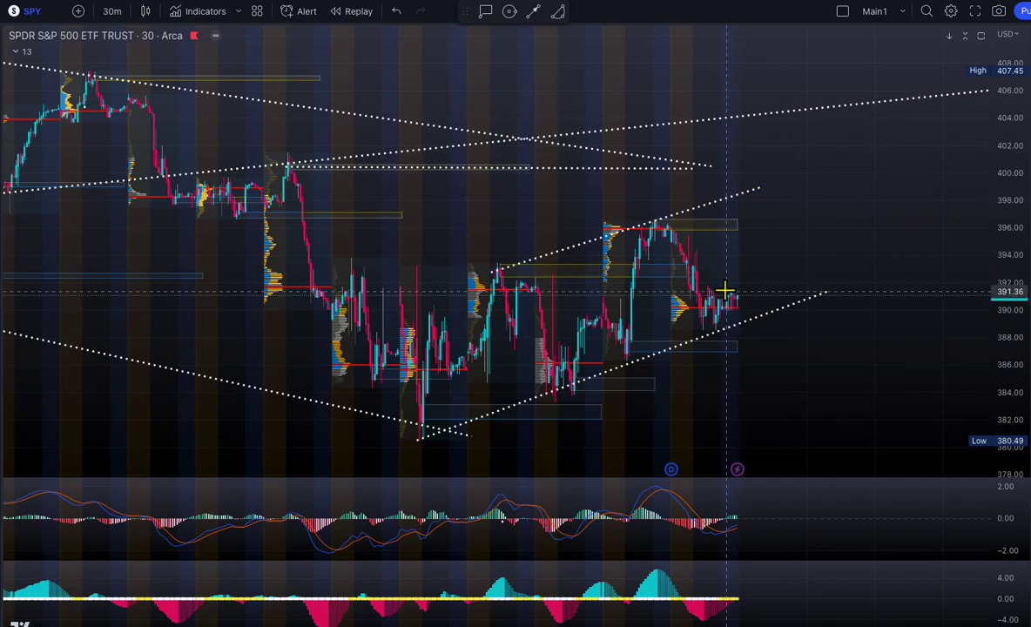
scroll(726, 293, "up", 2)
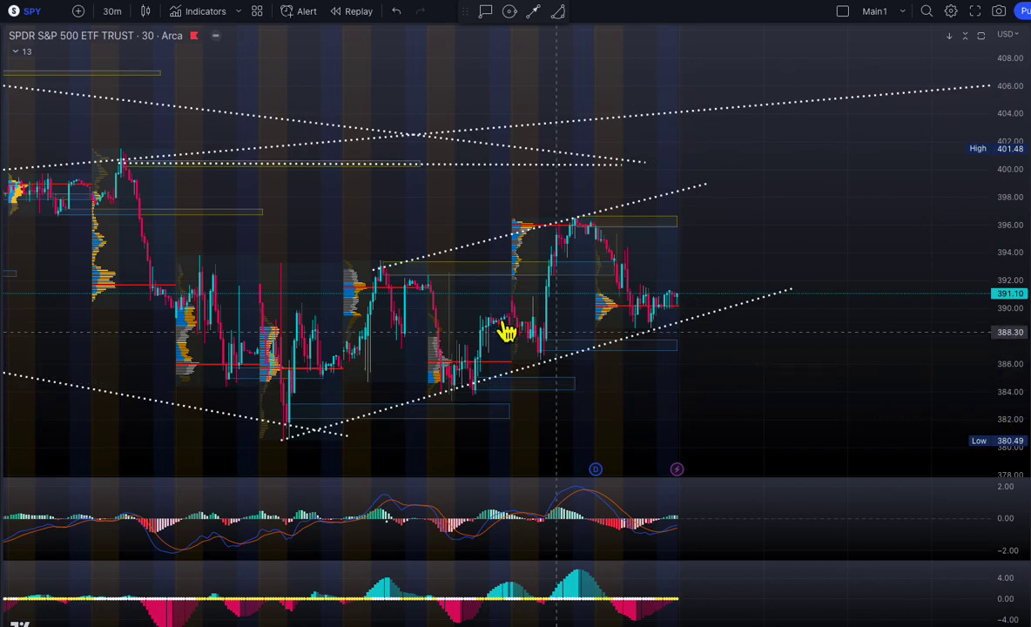
scroll(322, 304, "down", 1)
scroll(322, 304, "down", 3)
scroll(636, 355, "up", 2)
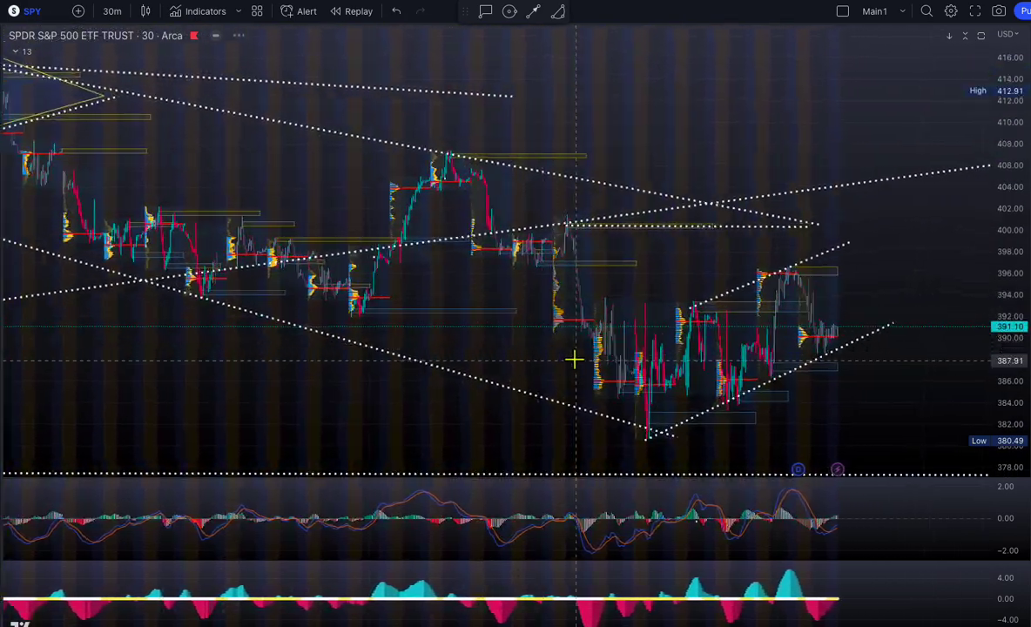
scroll(580, 372, "up", 2)
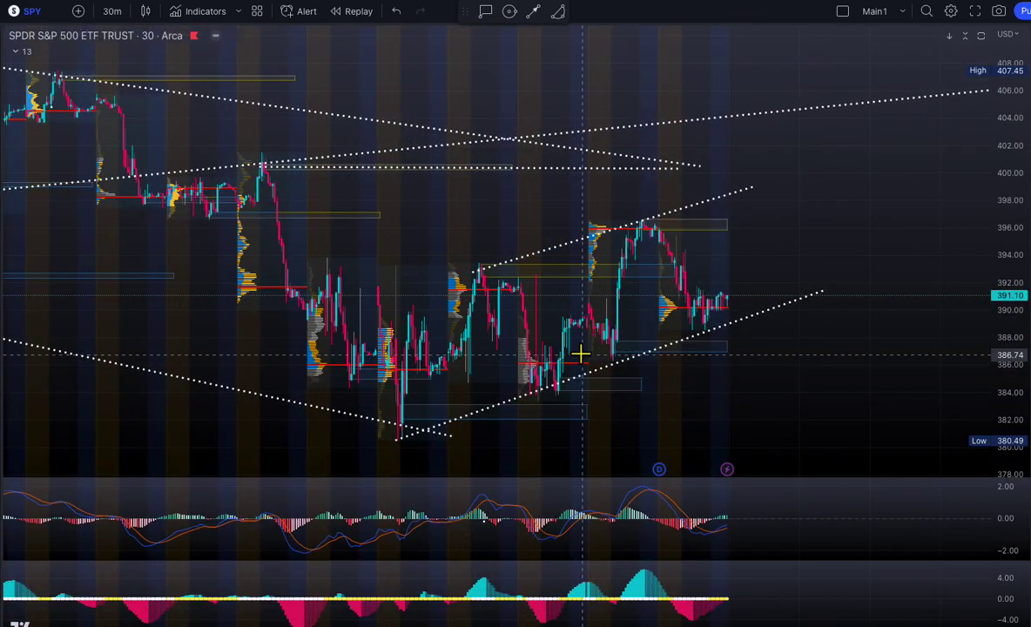
left_click_drag(582, 351, 493, 372)
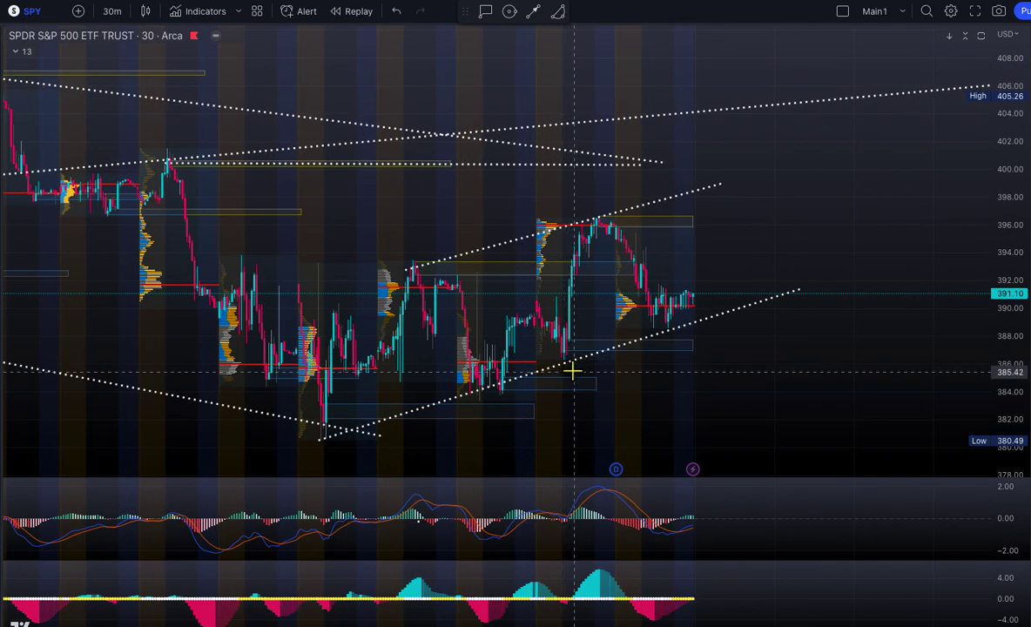
scroll(573, 372, "down", 1)
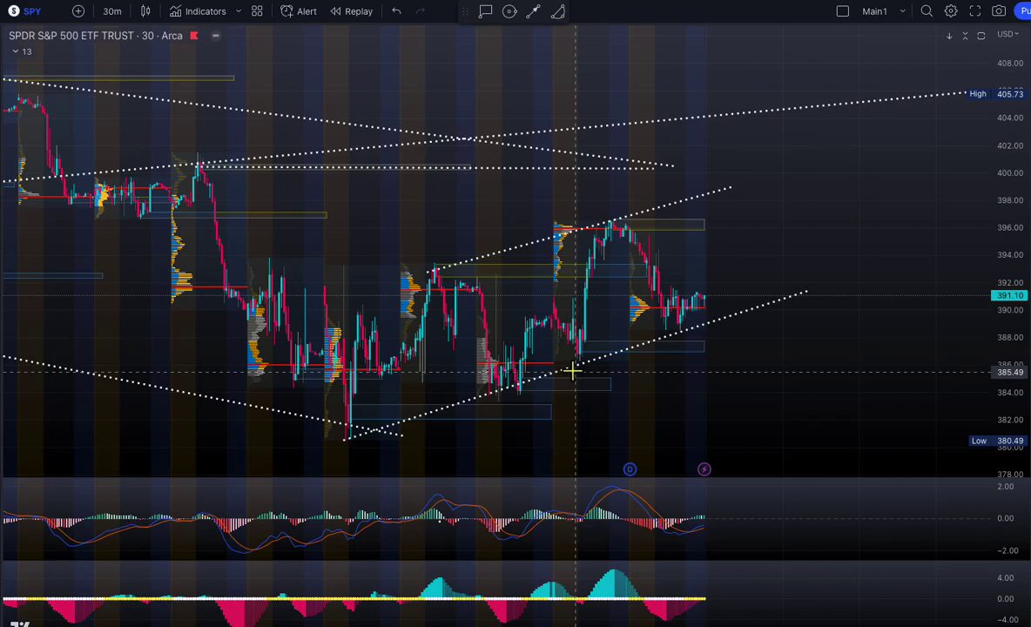
scroll(573, 372, "down", 10)
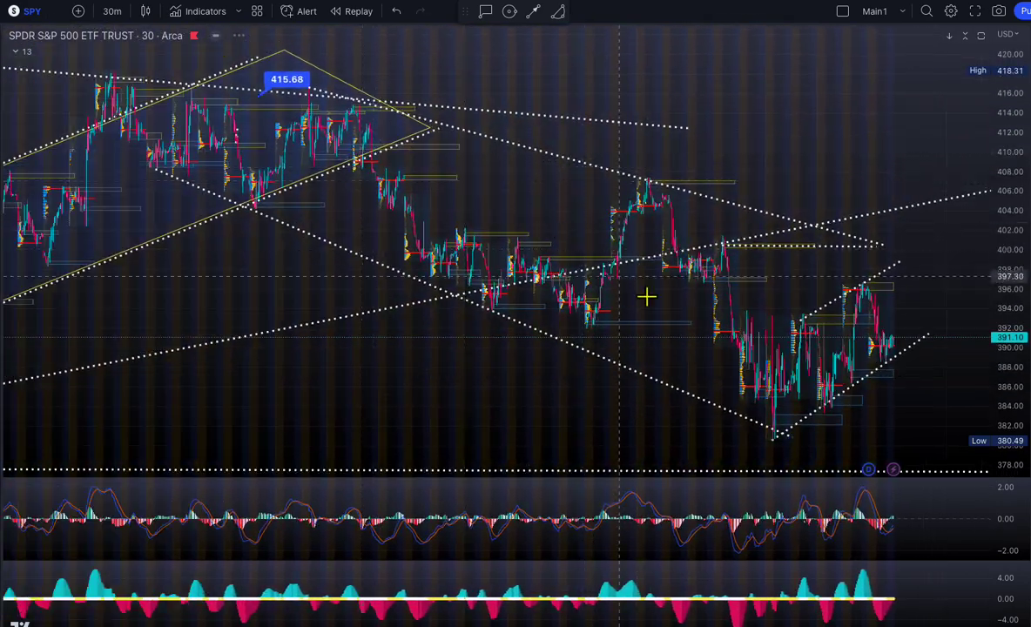
scroll(824, 316, "up", 5)
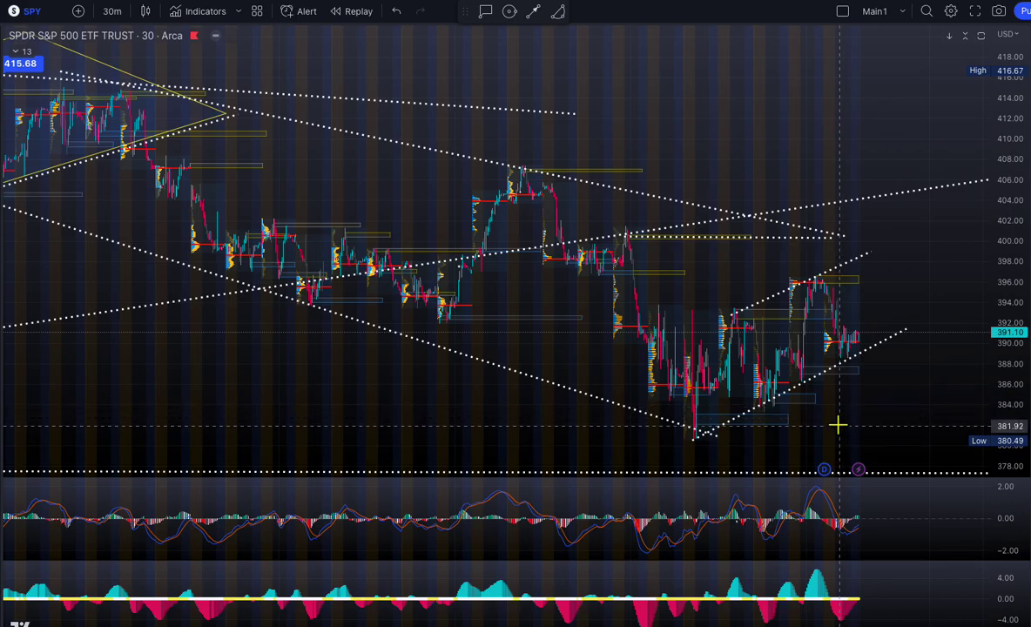
scroll(838, 425, "down", 5)
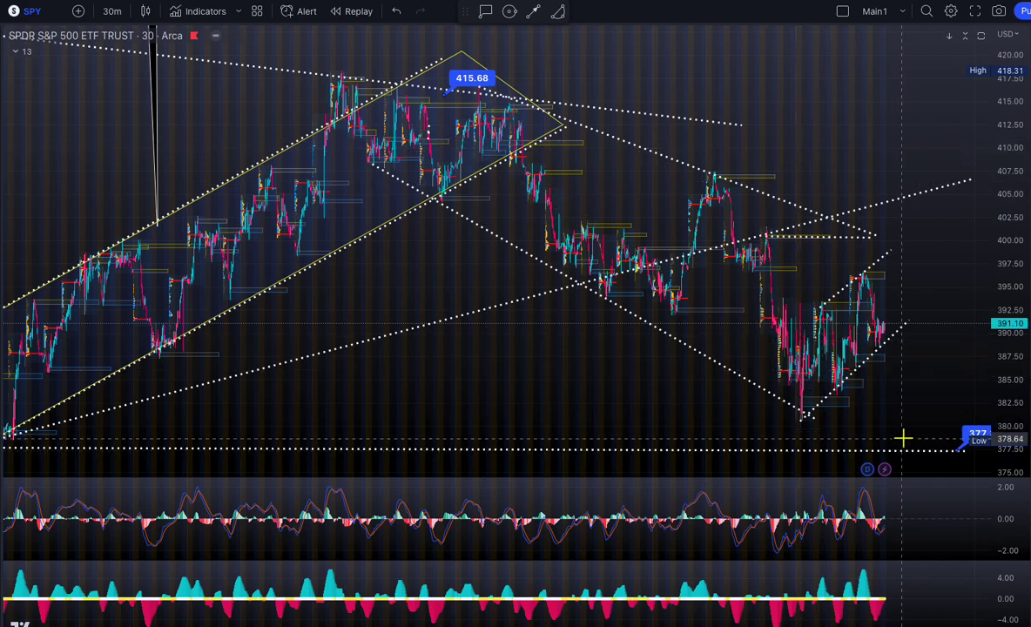
scroll(905, 435, "down", 5)
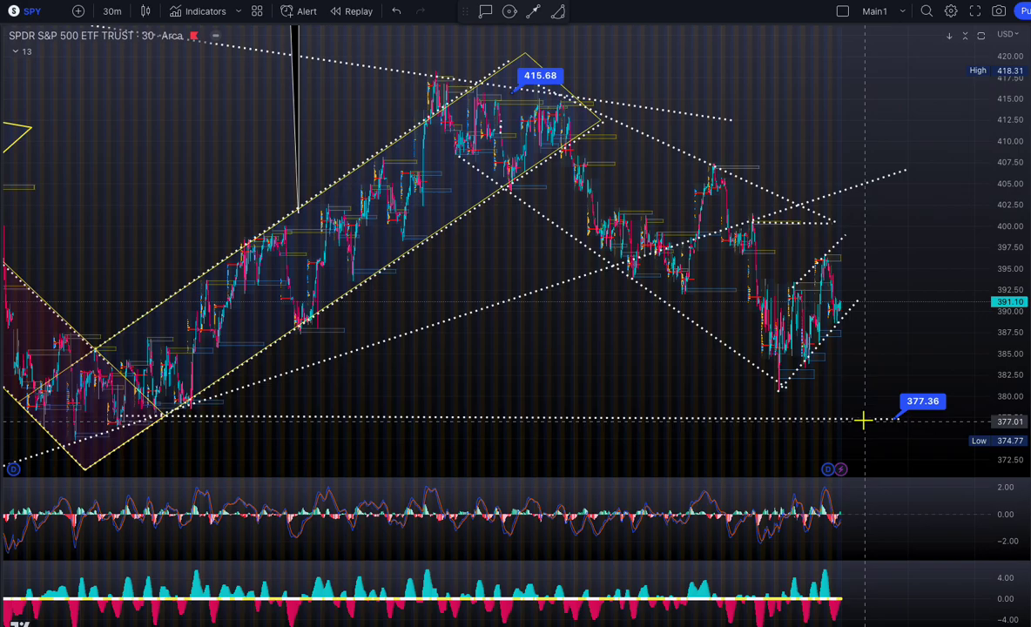
- Zoom the 30-minute SPY chart to inspect price at 391.10 inside the rising wedge from 380.49
scroll(857, 354, "up", 3)
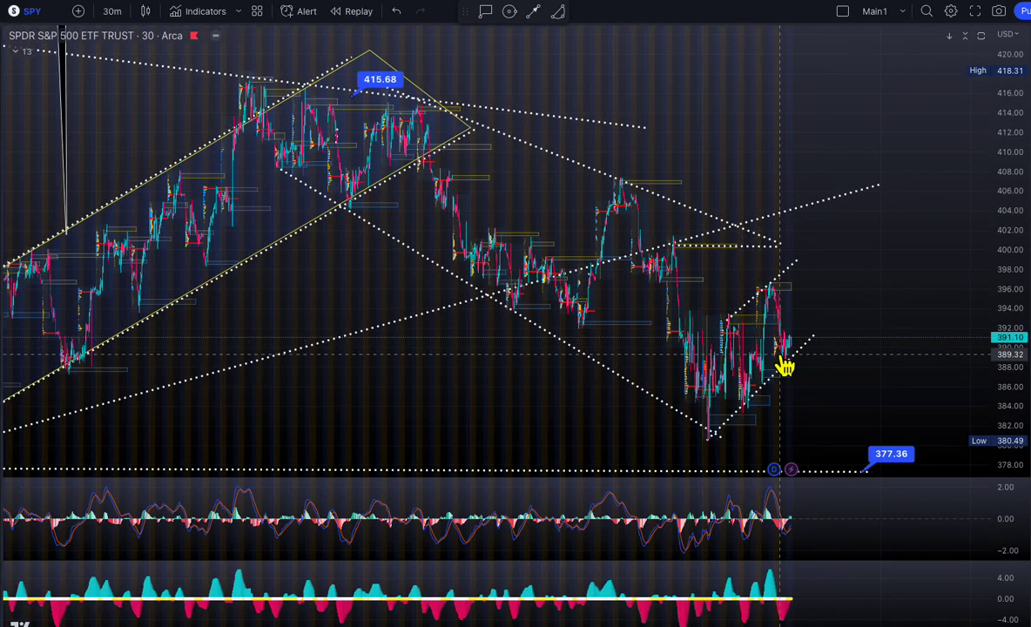
scroll(784, 364, "up", 1)
scroll(787, 366, "up", 2)
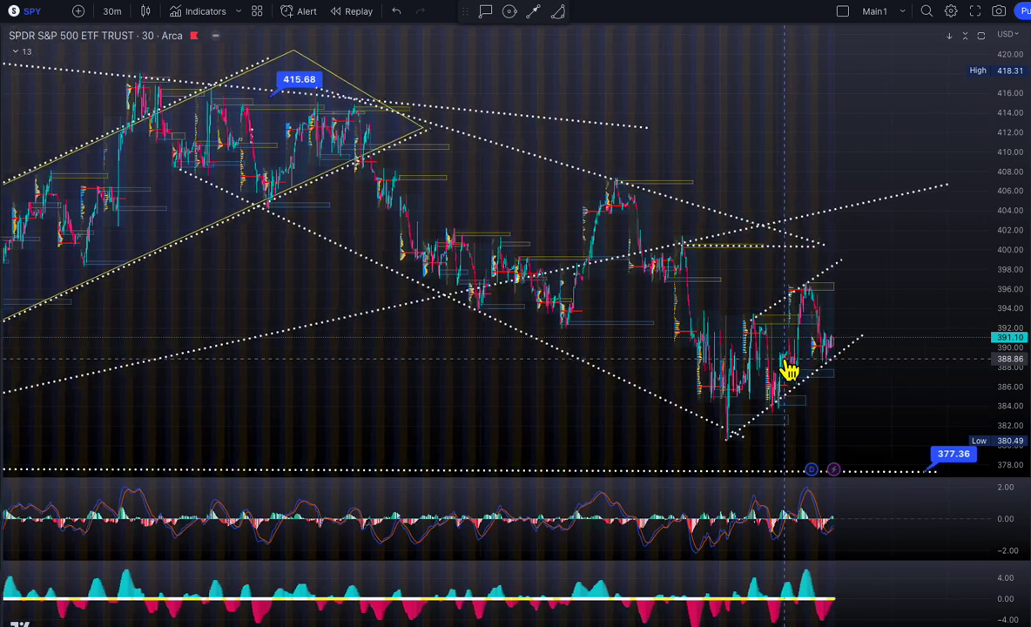
scroll(799, 383, "up", 3)
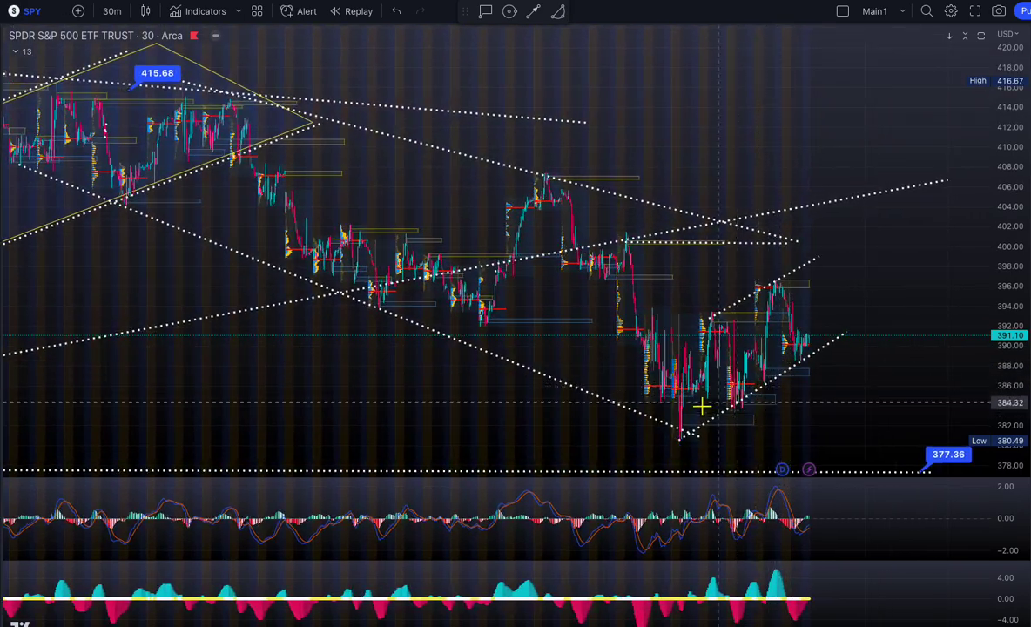
scroll(756, 397, "up", 3)
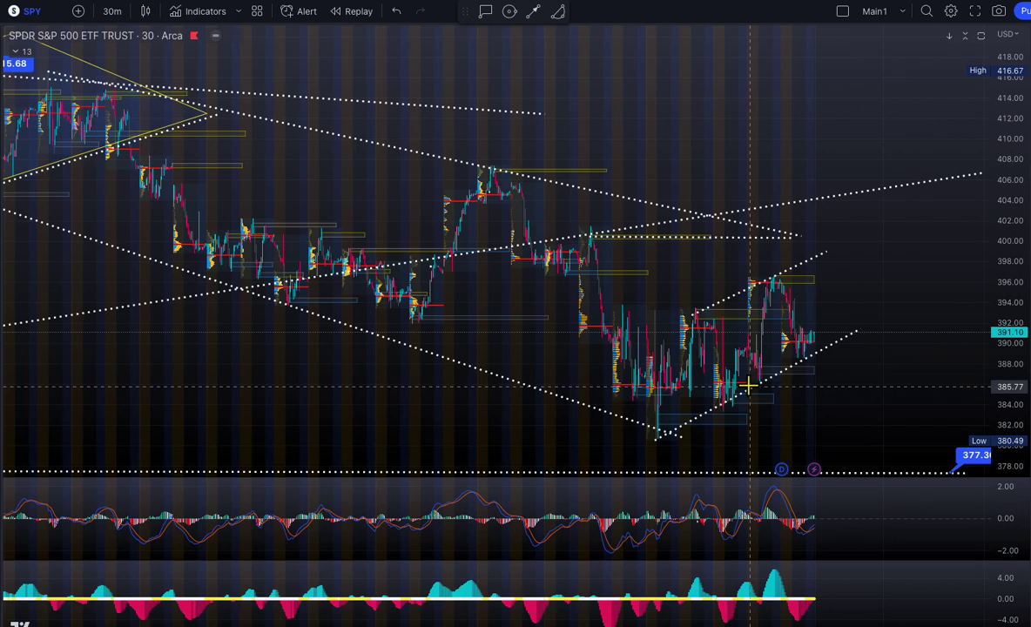
scroll(749, 386, "down", 5)
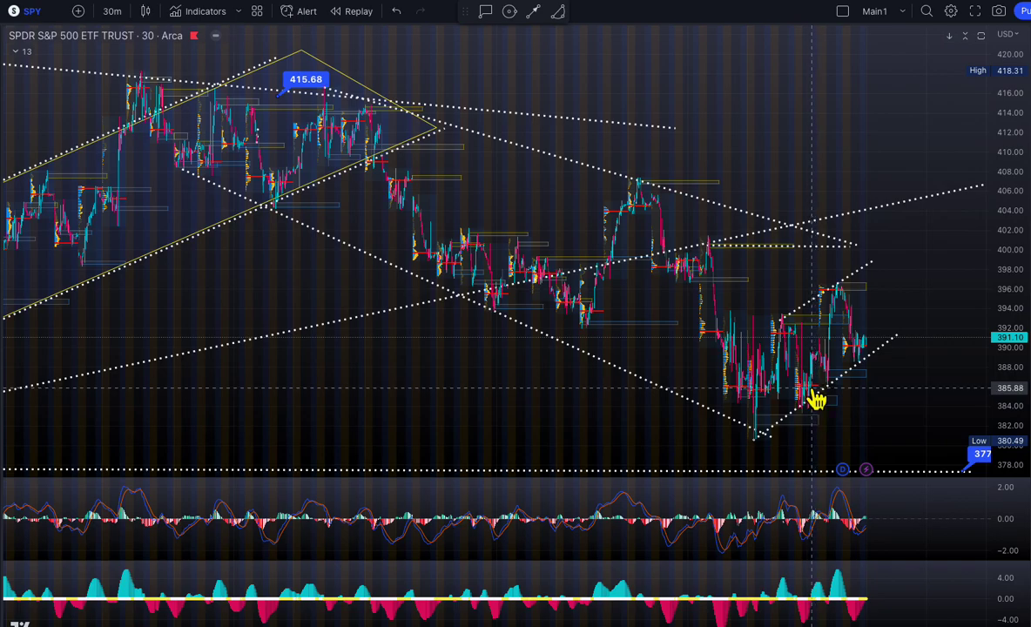
scroll(817, 399, "up", 3)
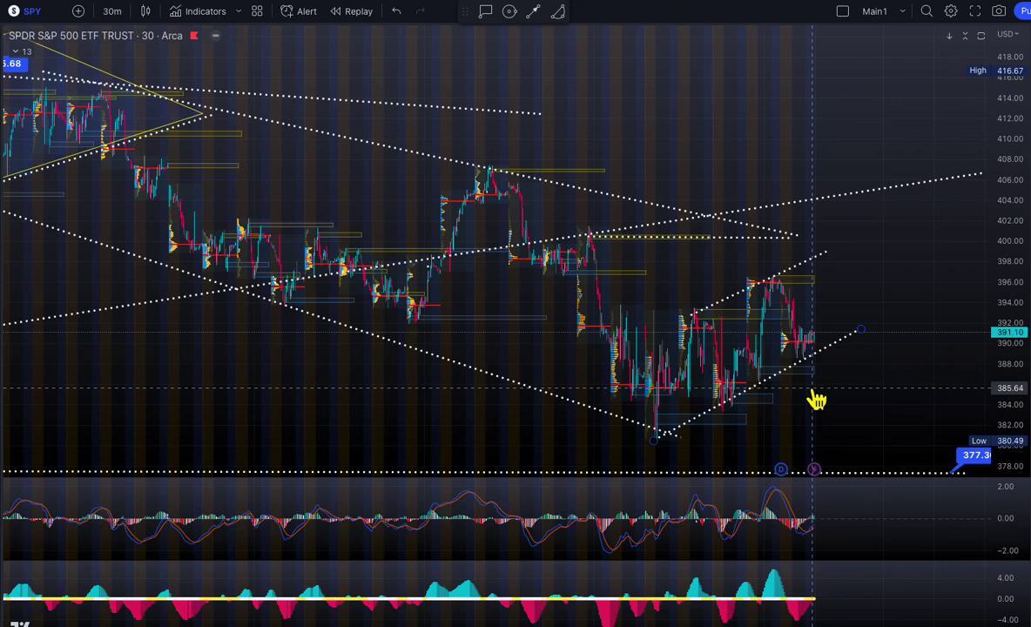
scroll(817, 399, "up", 2)
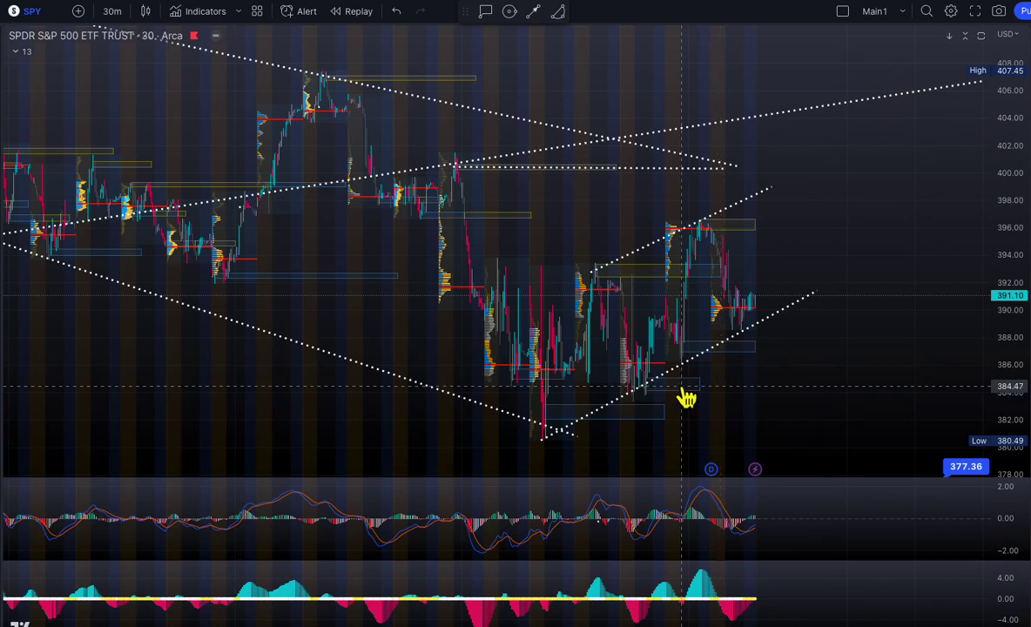
scroll(686, 398, "down", 3)
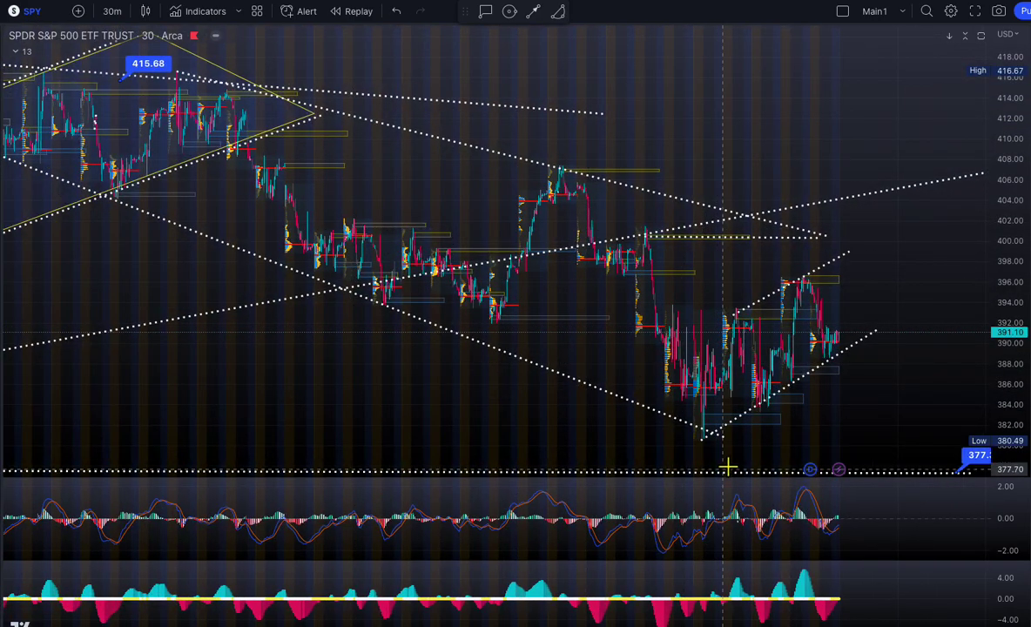
scroll(802, 438, "up", 2)
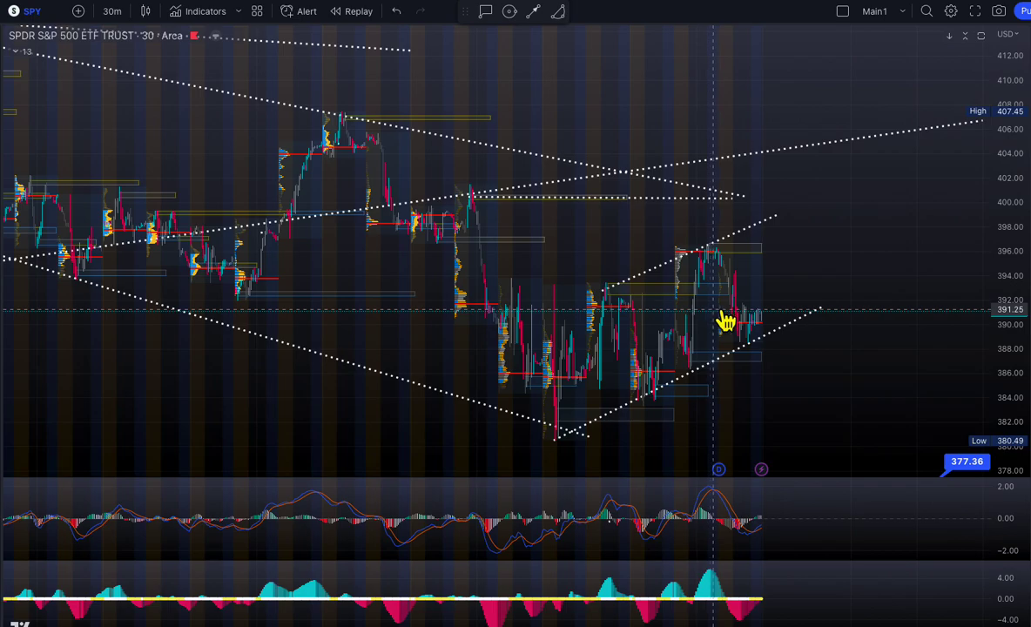
scroll(766, 334, "up", 3)
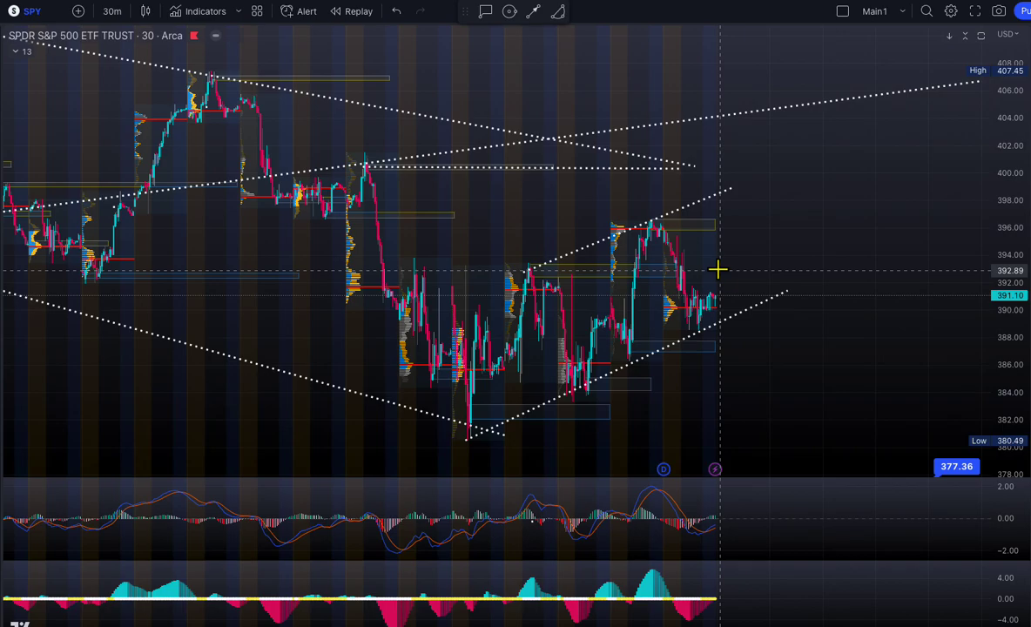
- View SPY briefly on the daily interval (D), then return it to 30-minute bars
key("d")
key("Return")
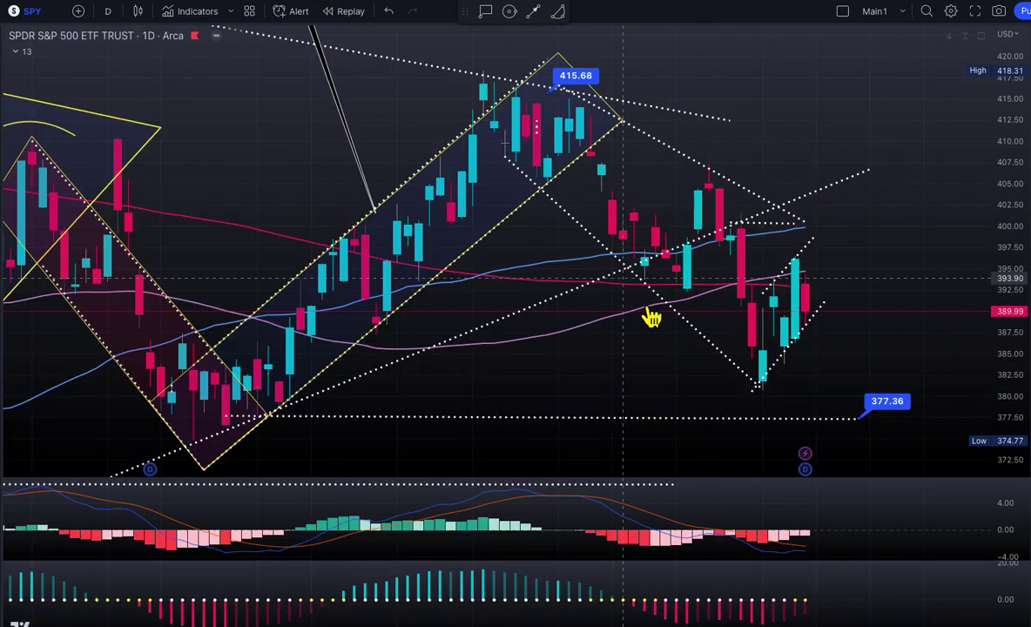
scroll(721, 307, "up", 3)
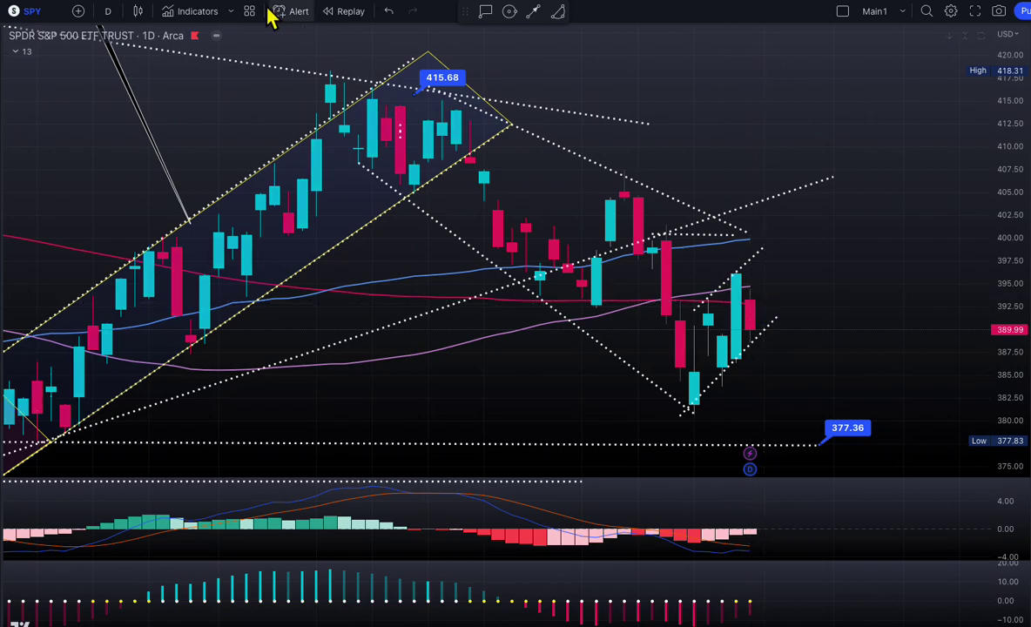
key("3")
key("0")
key("Return")
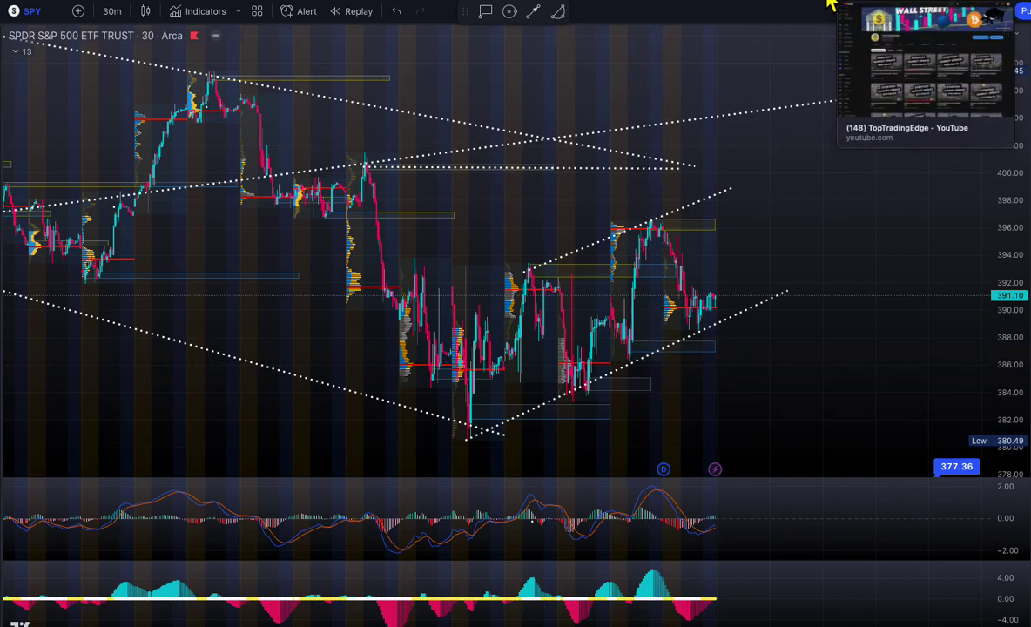
- Browse the live stream recordings on the TopTradingEdge YouTube channel
left_click(831, 5)
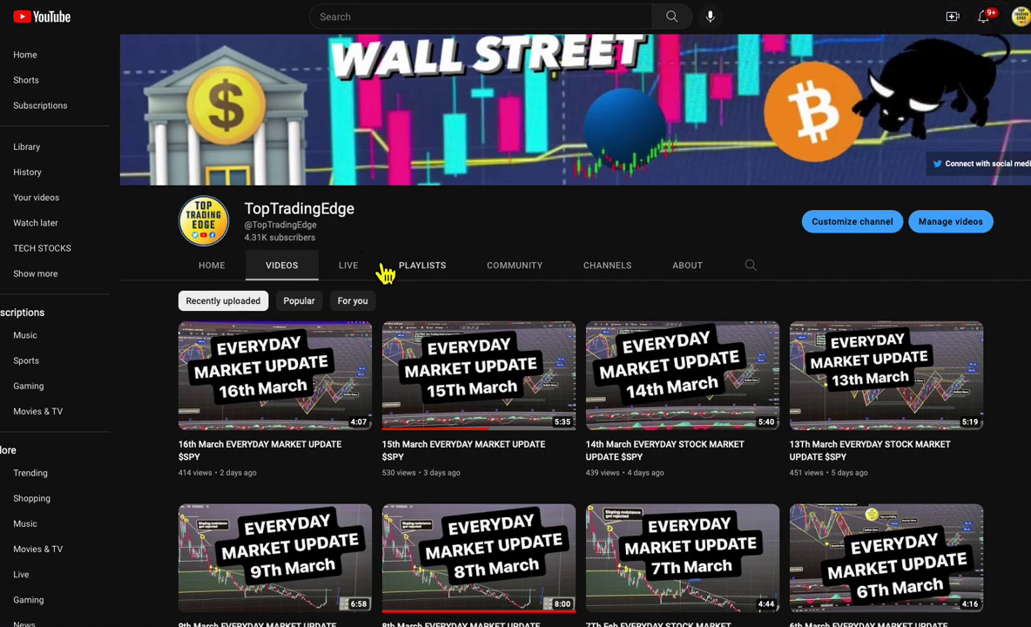
left_click(347, 265)
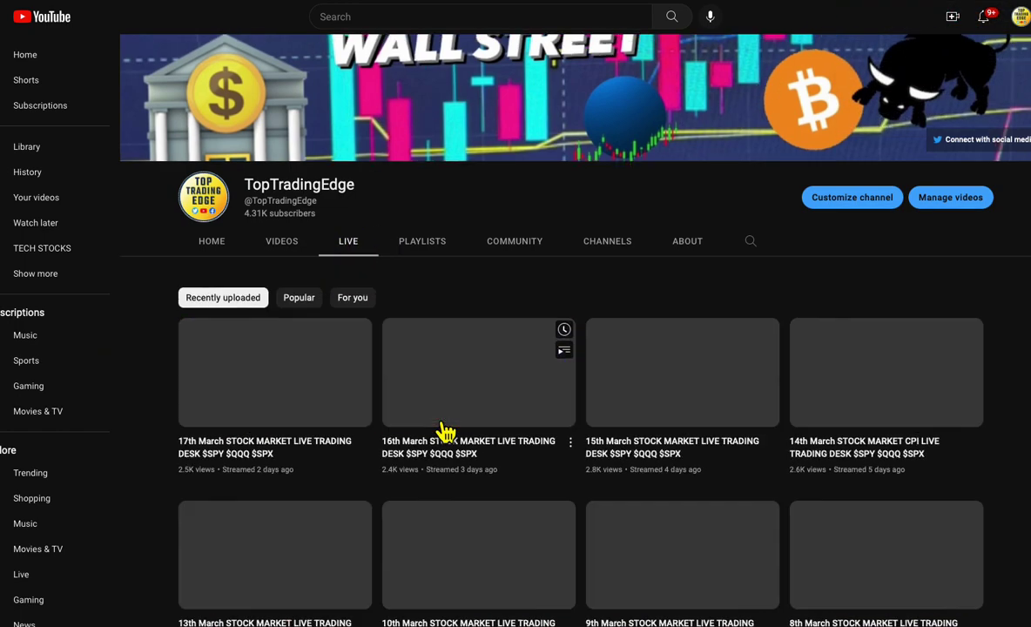
scroll(445, 432, "down", 2)
scroll(446, 428, "down", 3)
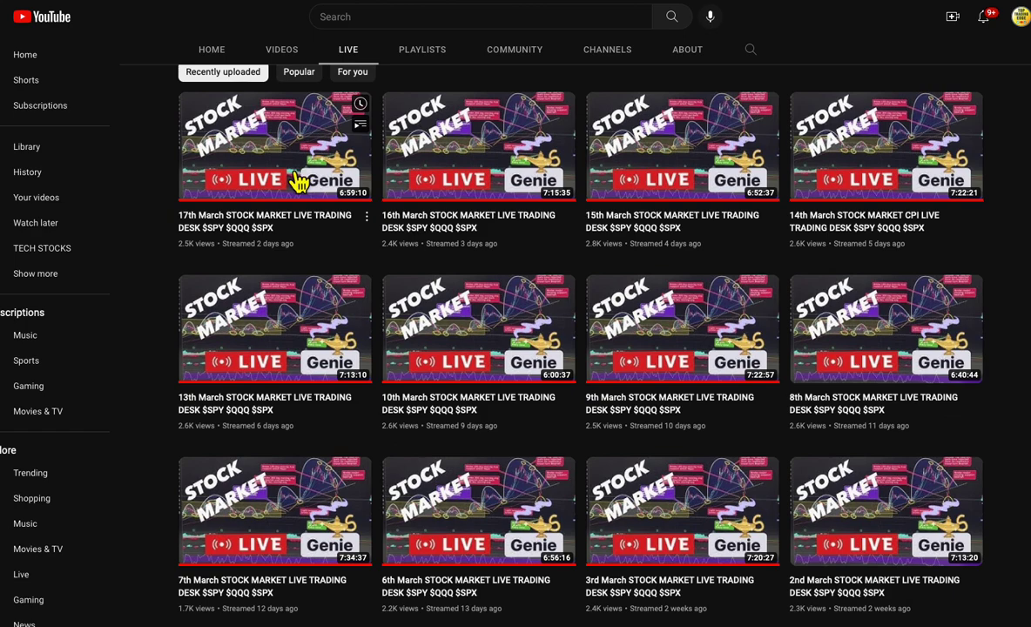
scroll(377, 173, "up", 1)
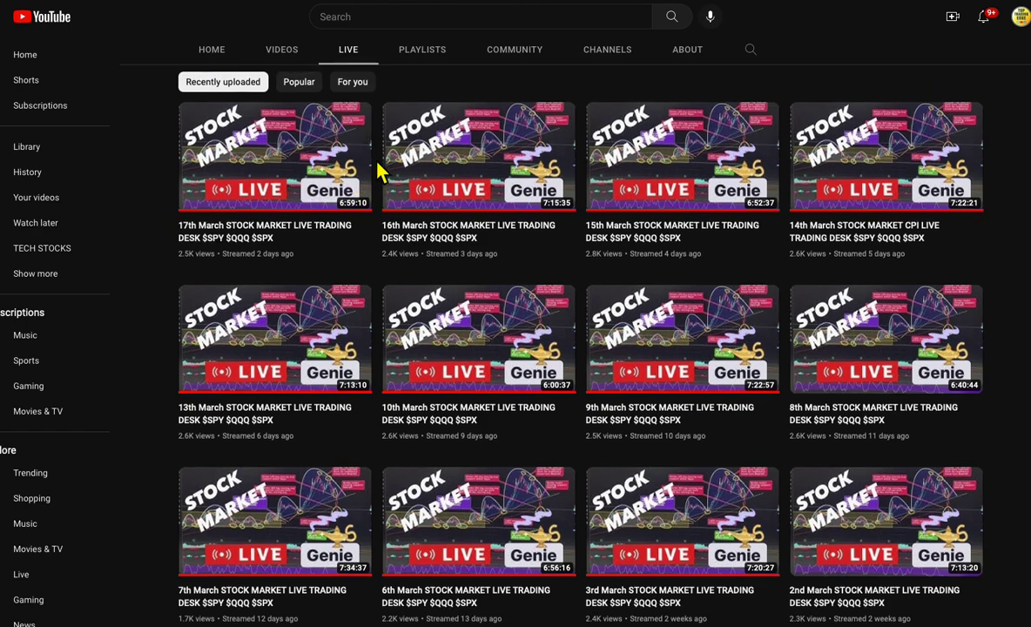
scroll(377, 173, "up", 2)
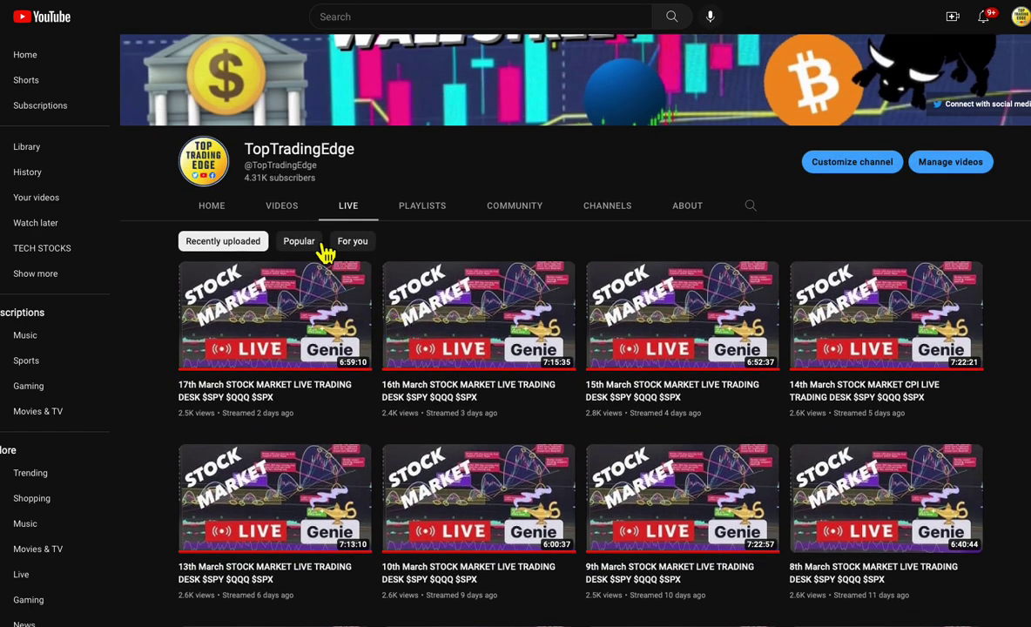
- Return to the channel's Videos list, with the 16th March EVERYDAY MARKET UPDATE newest
left_click(277, 202)
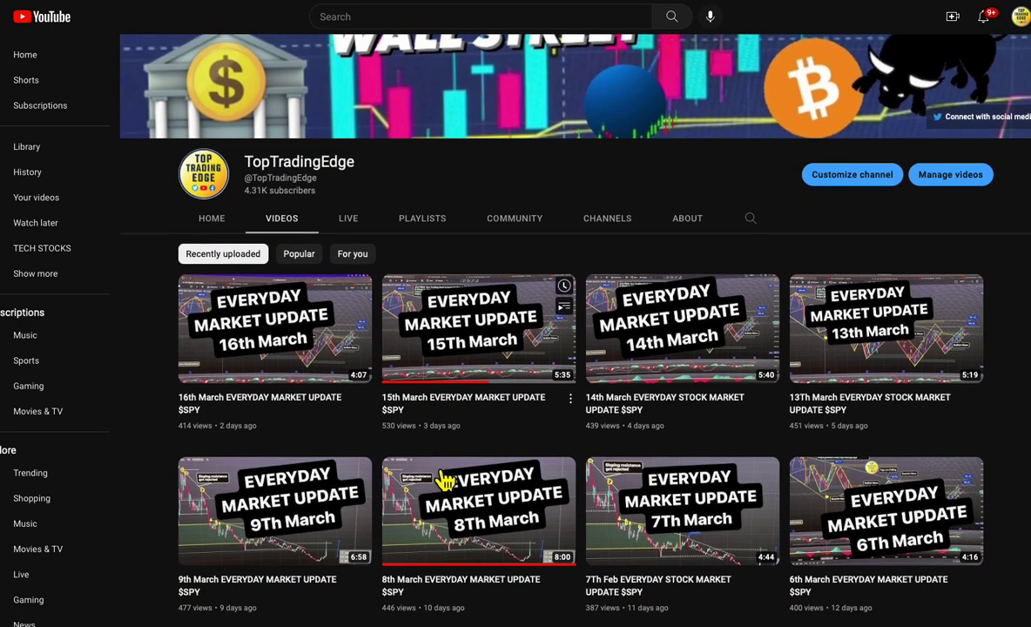
scroll(443, 479, "down", 10)
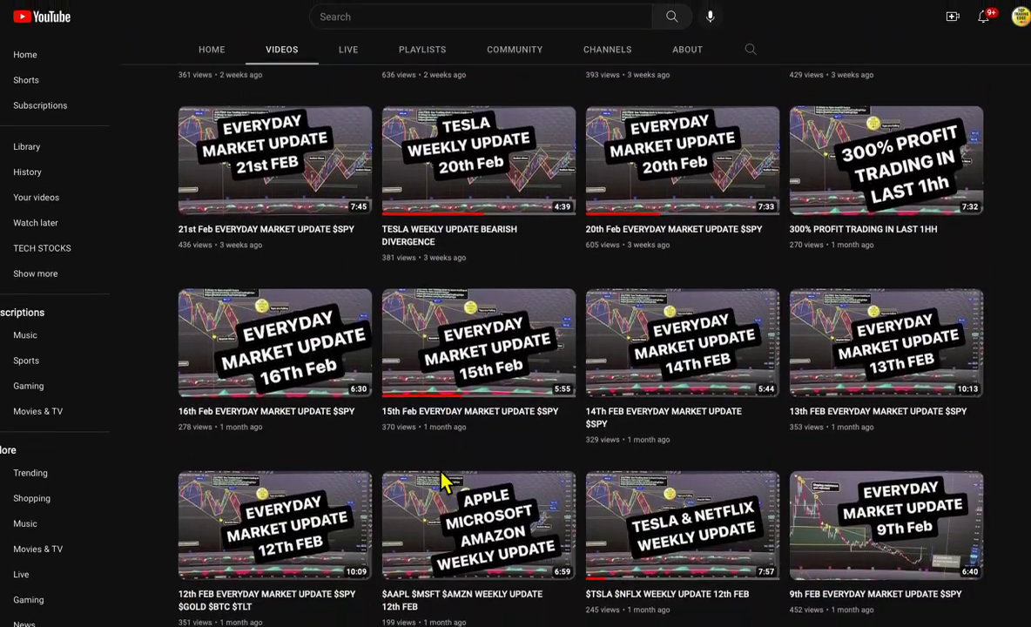
scroll(442, 479, "up", 10)
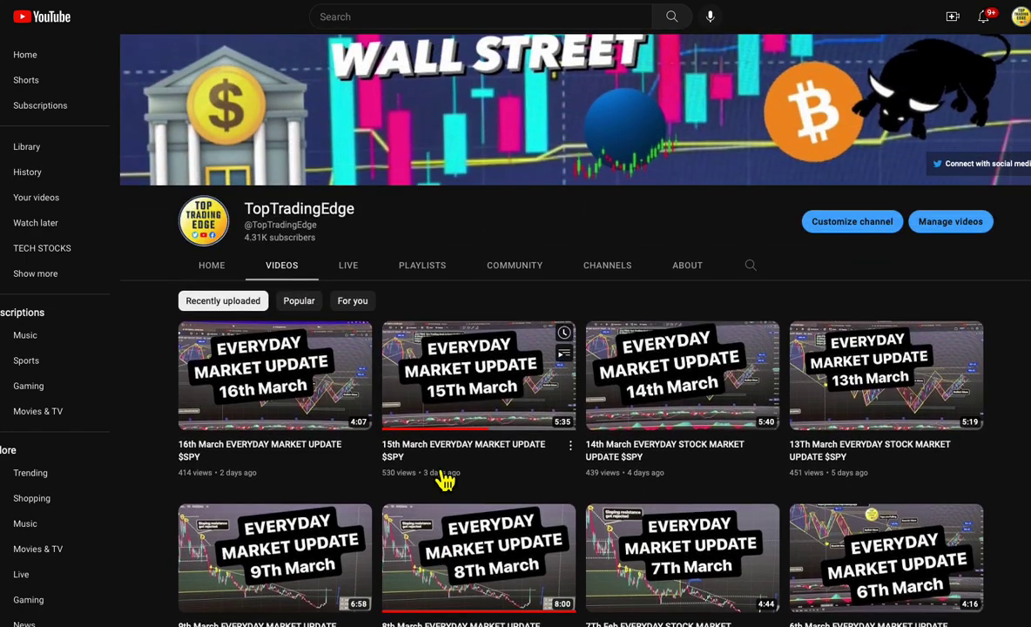